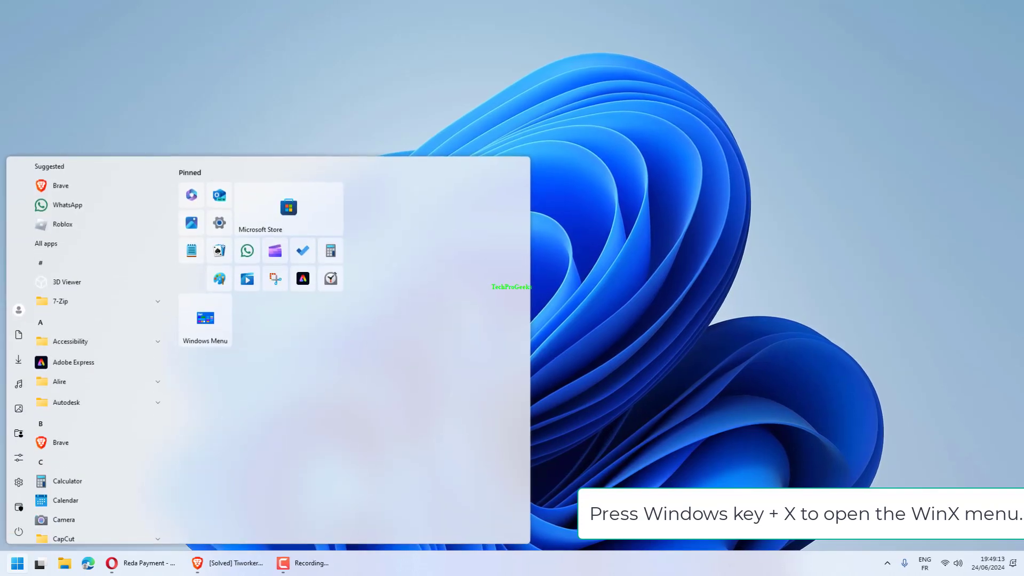
# Step: Search 'command' in Start and run Command Prompt as administrator, approving the UAC prompt
pyautogui.write('command')
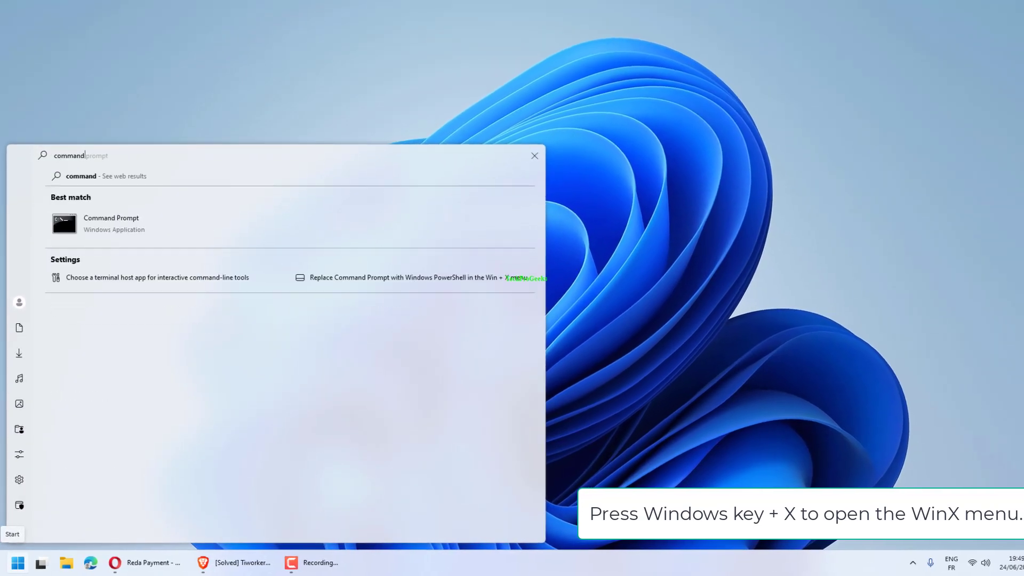
pyautogui.rightClick(154, 208)
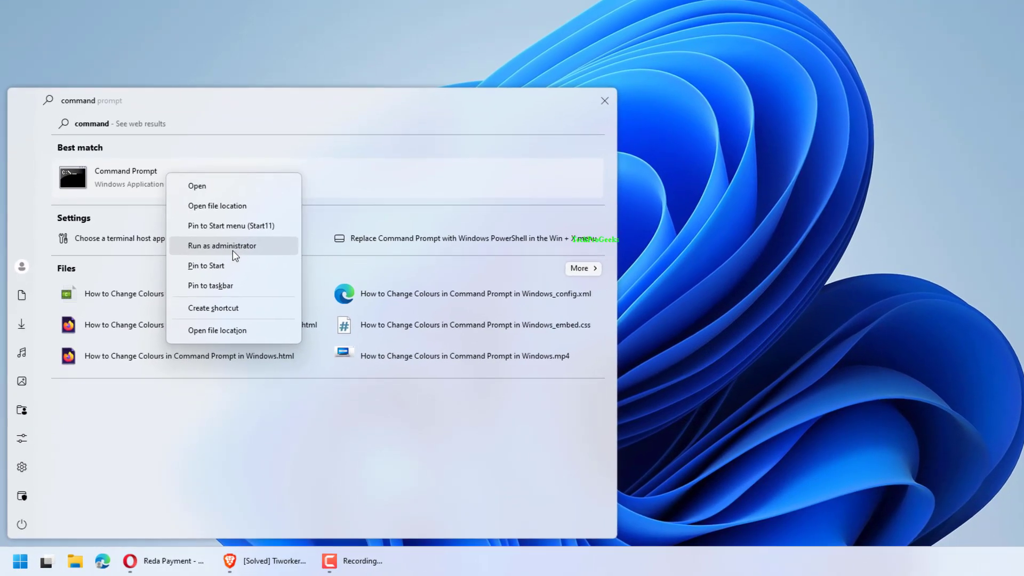
pyautogui.click(233, 250)
pyautogui.click(555, 321)
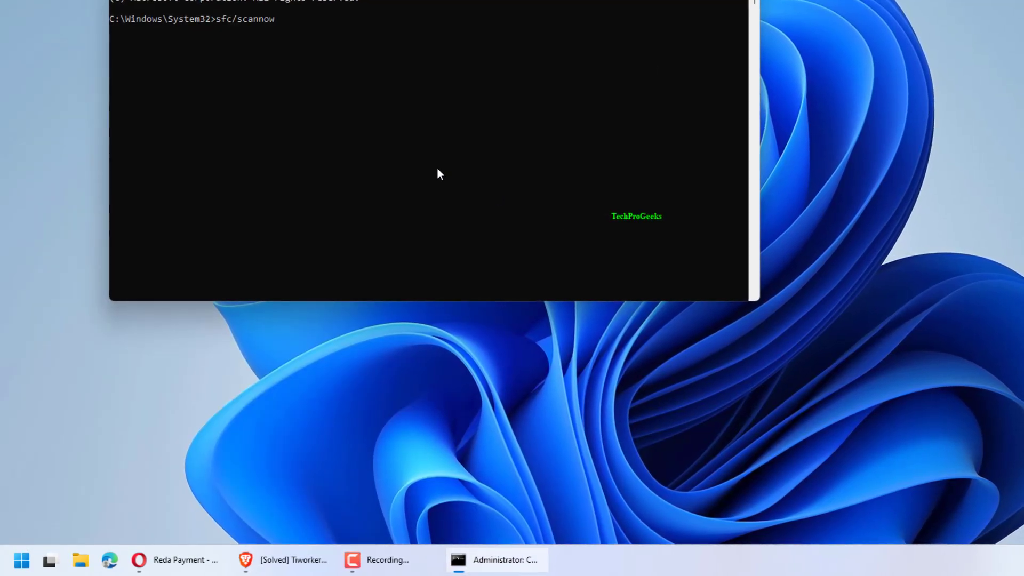
# Step: Run sfc/scannow at the elevated Command Prompt
pyautogui.press('Return')
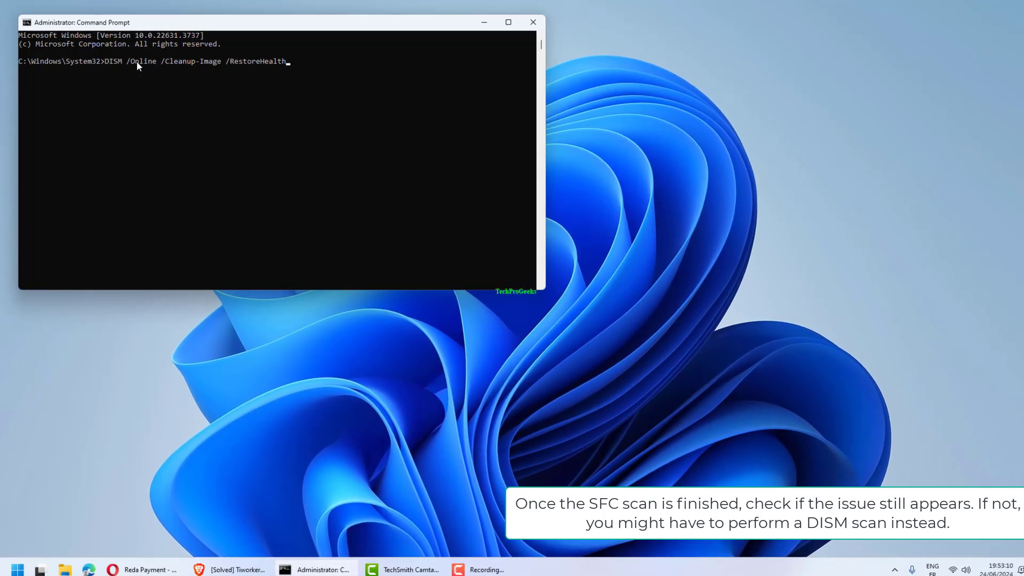
# Step: Run DISM /Online /Cleanup-Image /RestoreHealth to repair the Windows image
pyautogui.press('Return')
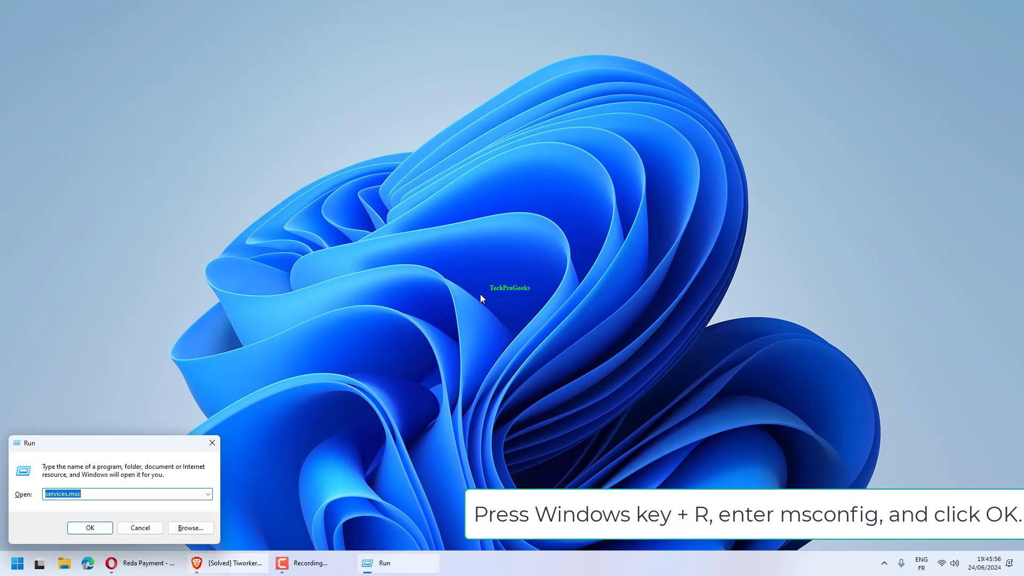
# Step: Launch msconfig, check Hide all Microsoft services on the Services tab, and view the Startup tab
pyautogui.press('Return')
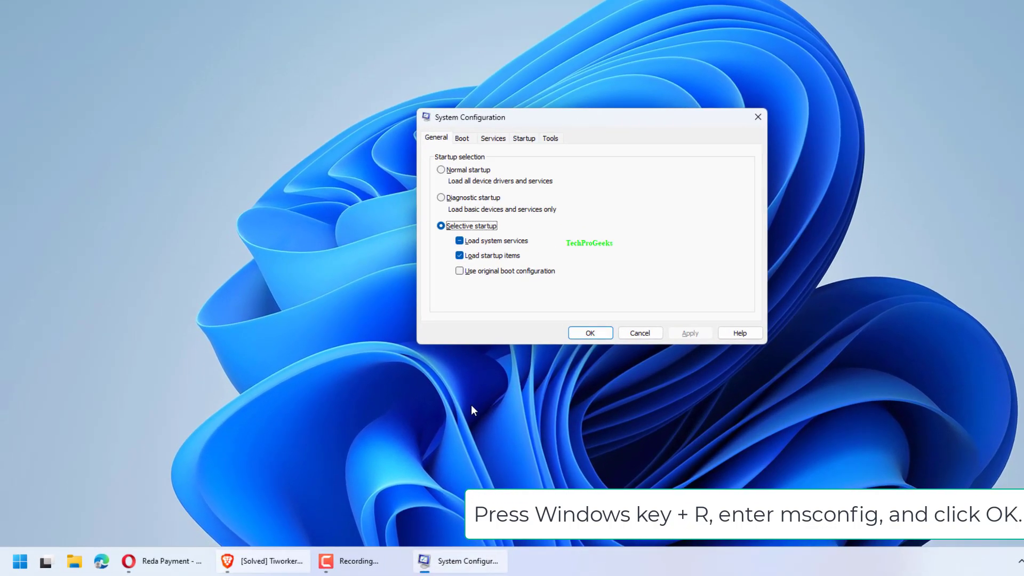
pyautogui.click(508, 126)
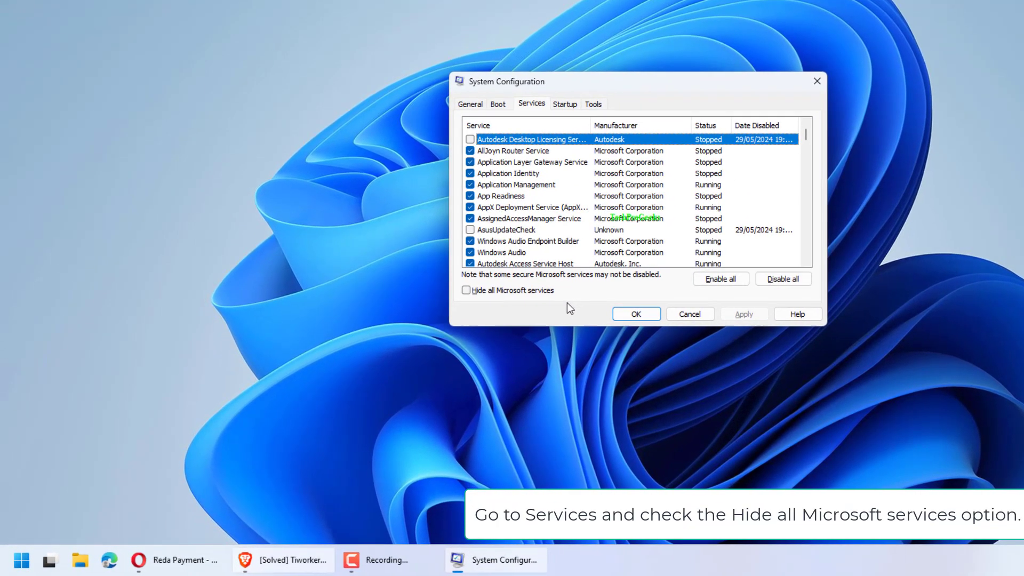
pyautogui.click(548, 290)
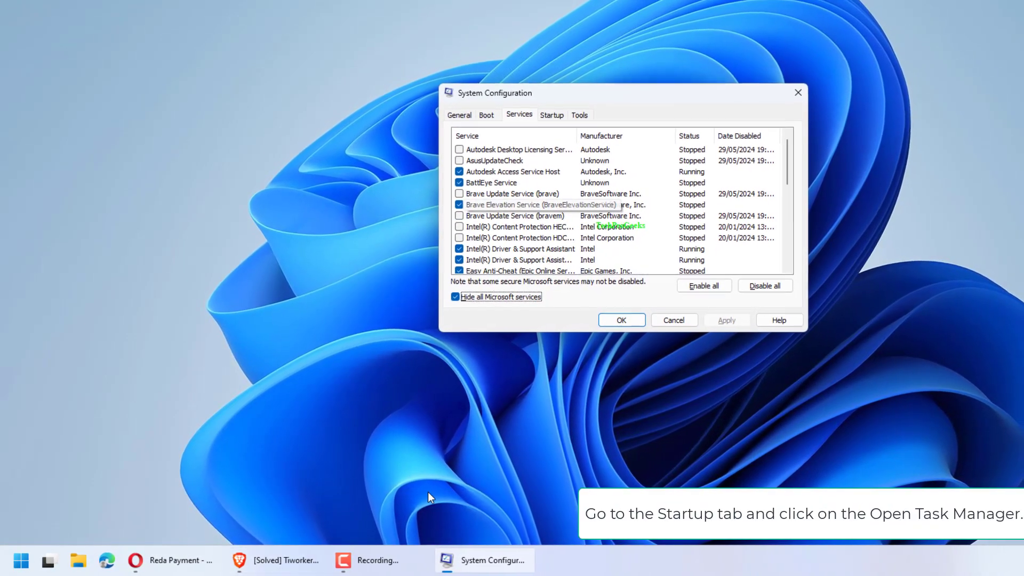
pyautogui.click(551, 116)
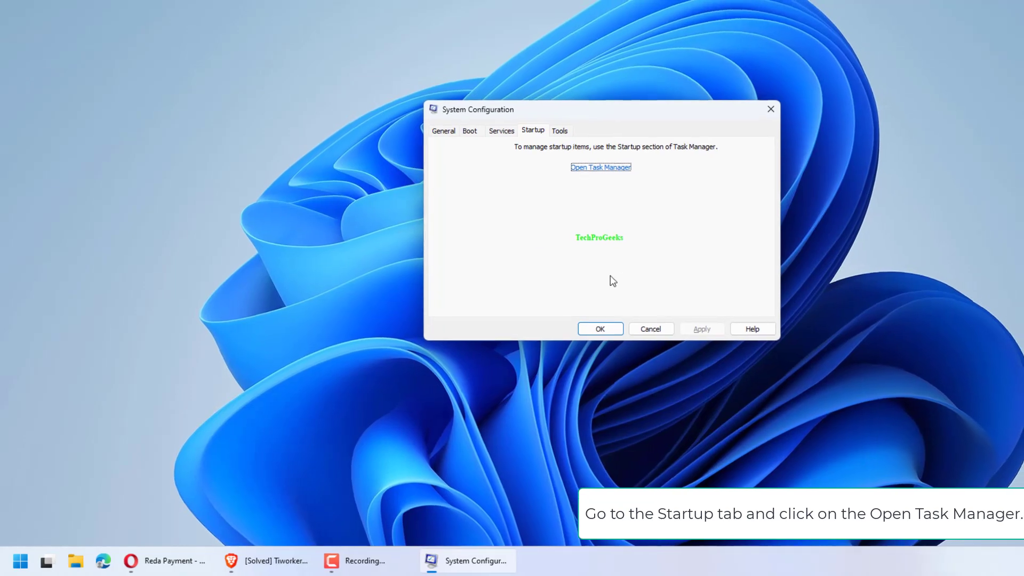
# Step: Disable SecurityHealthSystray.exe in Task Manager's startup apps and close System Configuration with OK
pyautogui.click(613, 169)
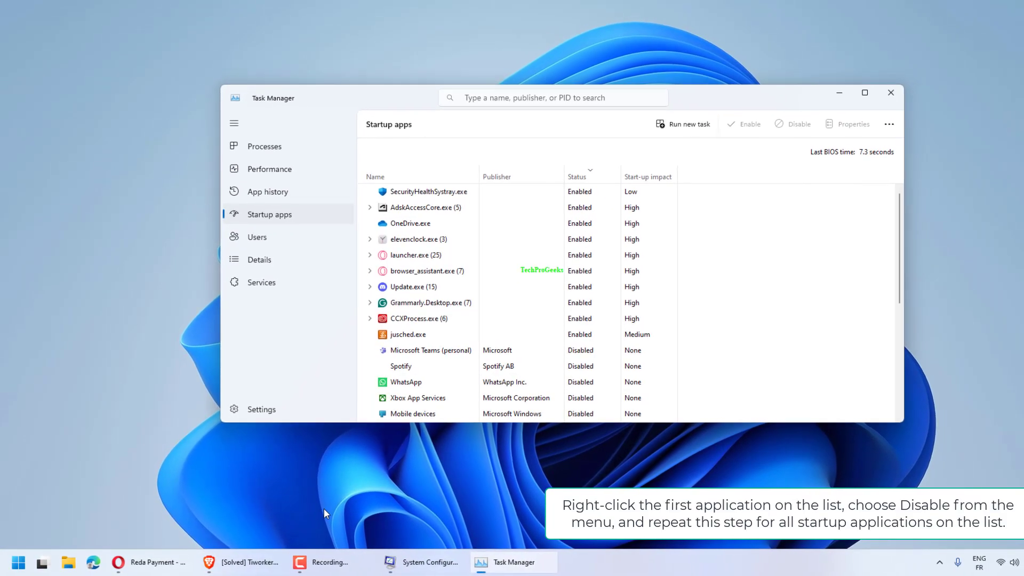
pyautogui.rightClick(462, 193)
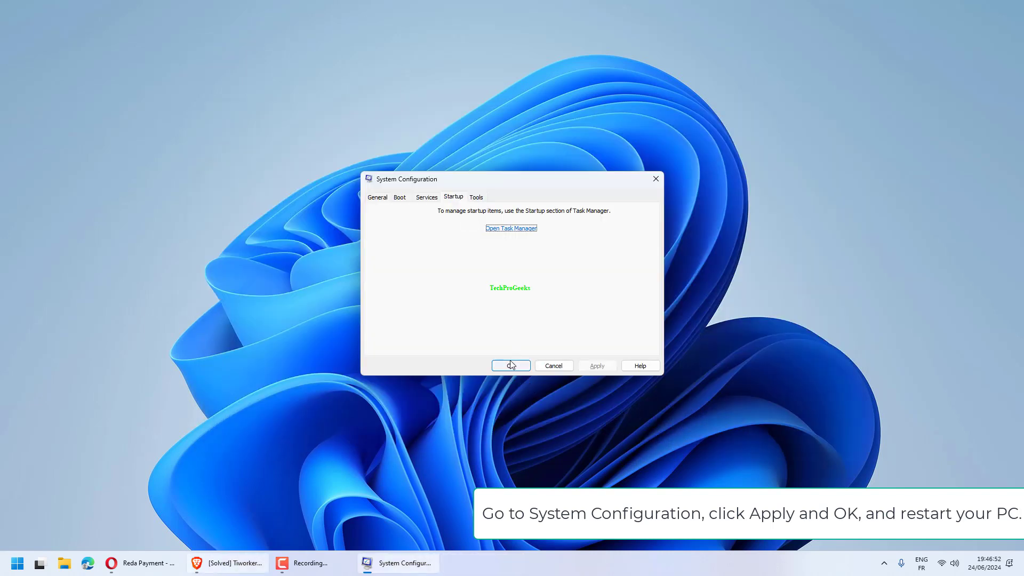
pyautogui.click(511, 365)
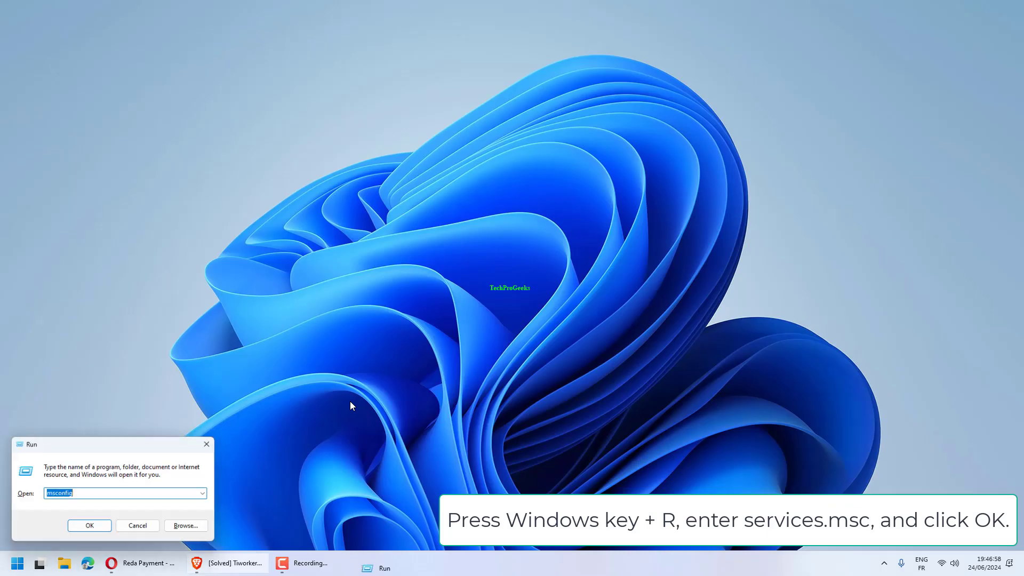
# Step: Open services.msc and set the Windows Update service's startup type to Manual, applying it
pyautogui.write('ser')
pyautogui.click(101, 505)
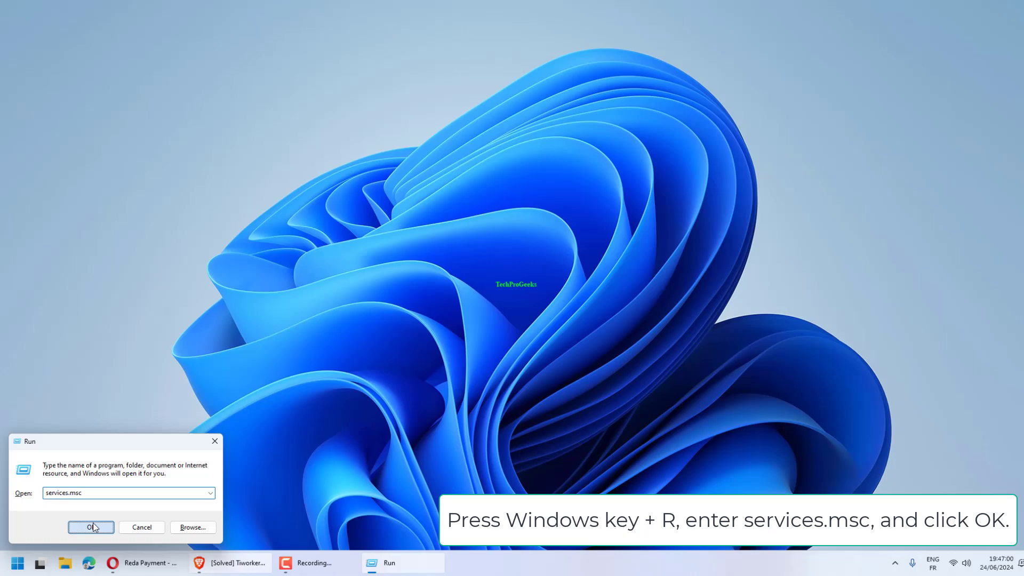
pyautogui.click(90, 527)
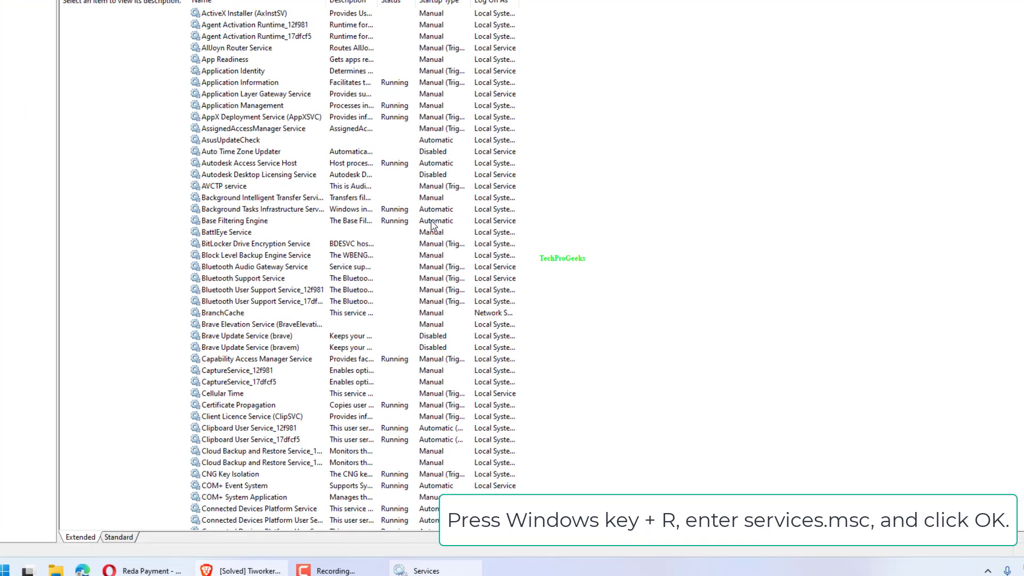
pyautogui.scroll(-20, 328, 222)
pyautogui.scroll(-17, 211, 353)
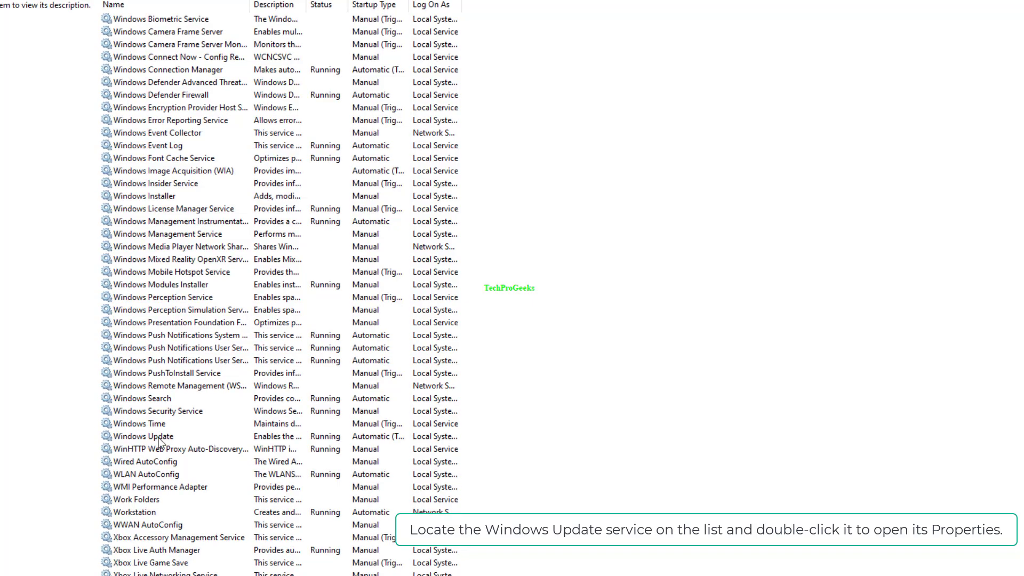
pyautogui.doubleClick(143, 436)
pyautogui.click(475, 267)
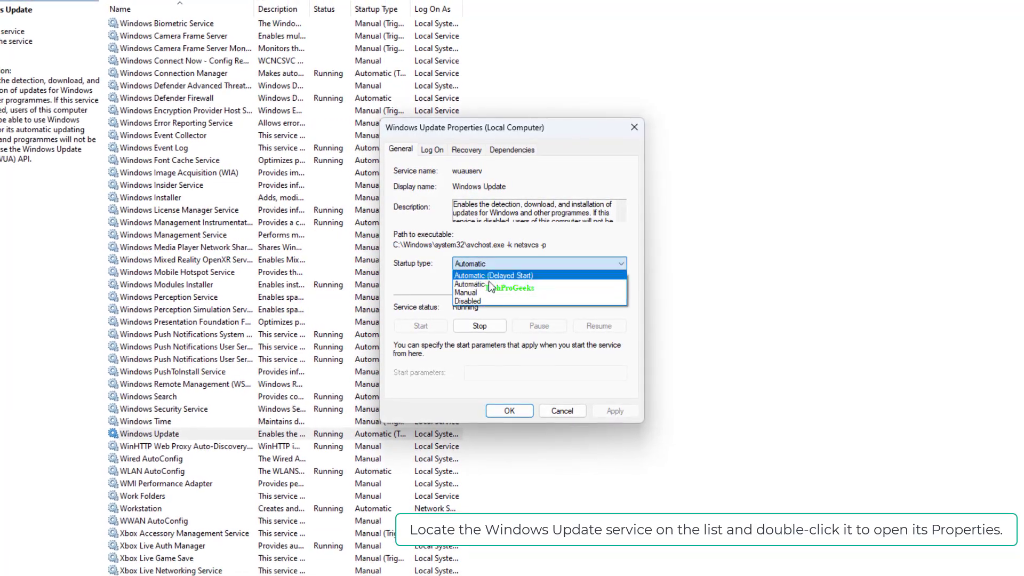
pyautogui.click(475, 292)
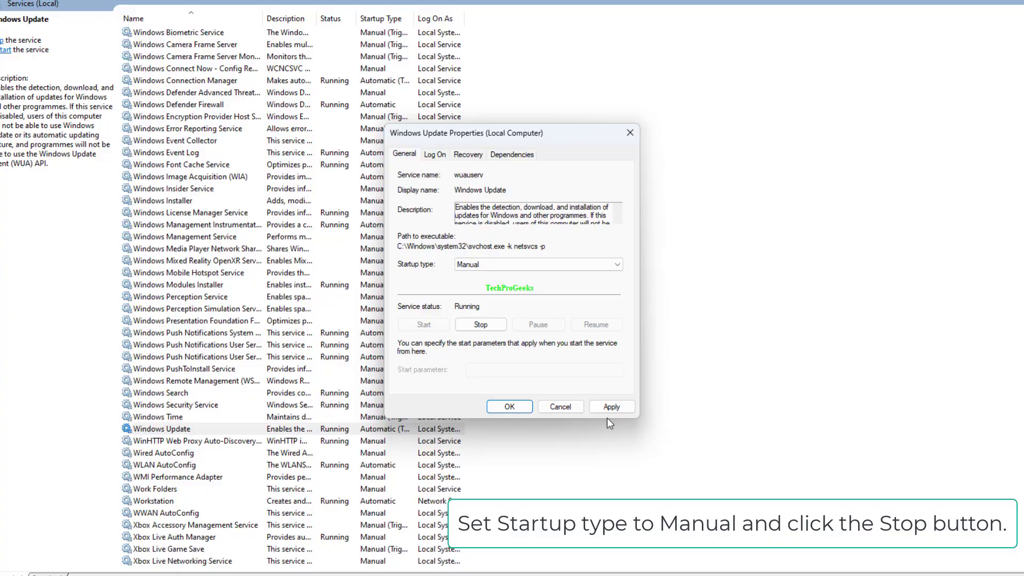
pyautogui.click(609, 409)
pyautogui.click(510, 402)
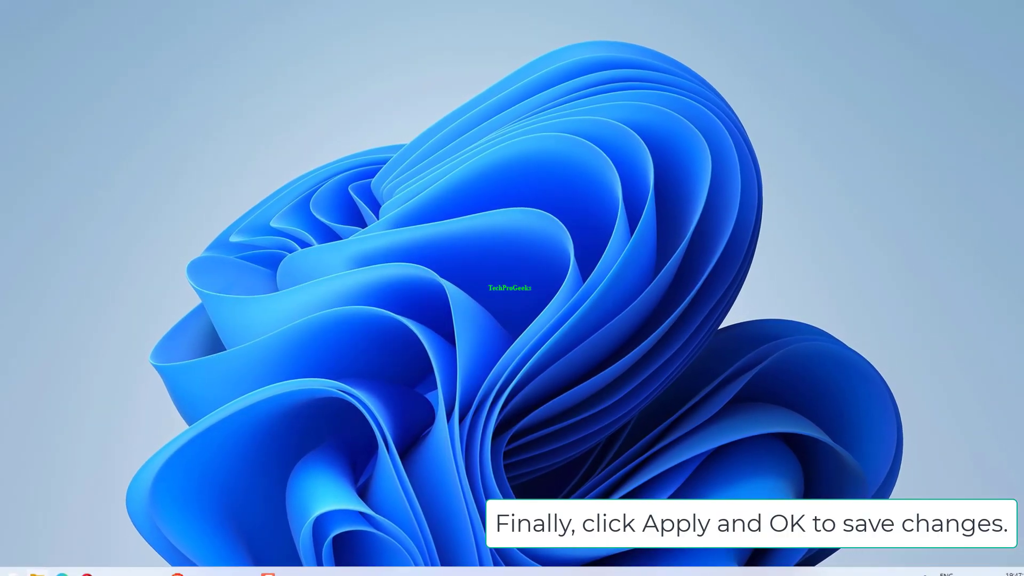
# Step: Browse File Explorer to This PC > Local Disk (C:) > Windows
pyautogui.press('super+e')
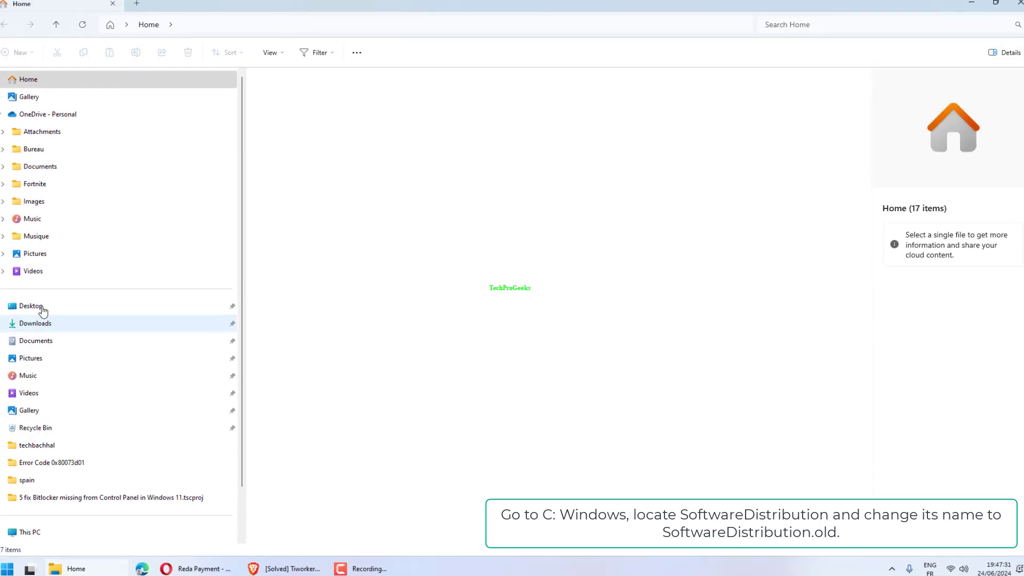
pyautogui.scroll(-1, 70, 443)
pyautogui.click(38, 474)
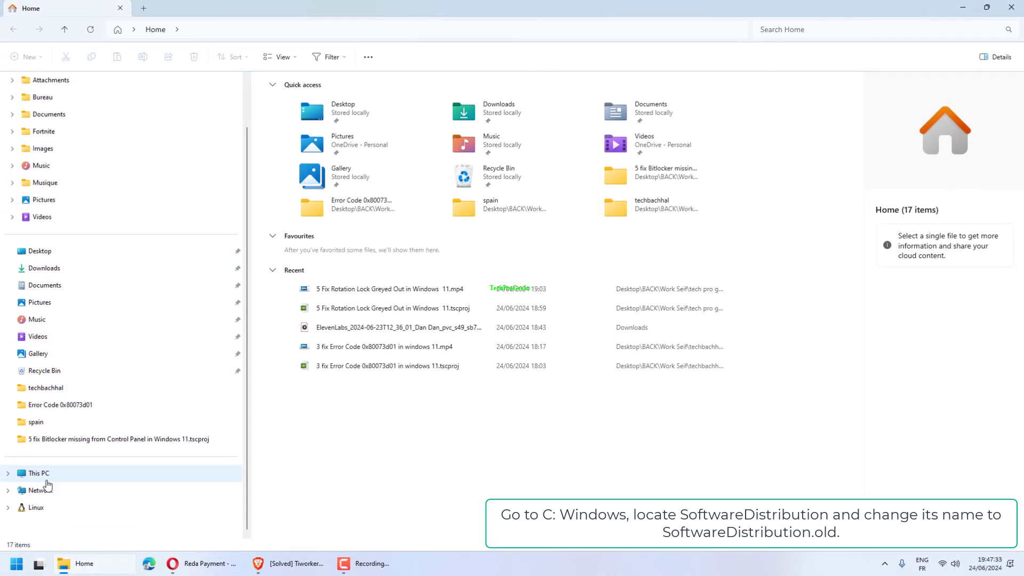
pyautogui.doubleClick(315, 103)
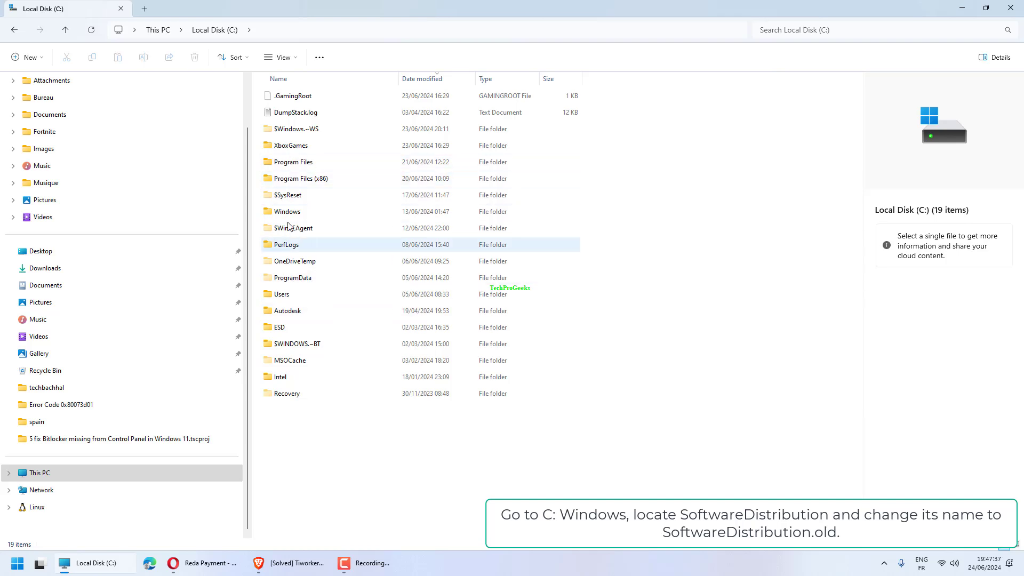
pyautogui.doubleClick(321, 214)
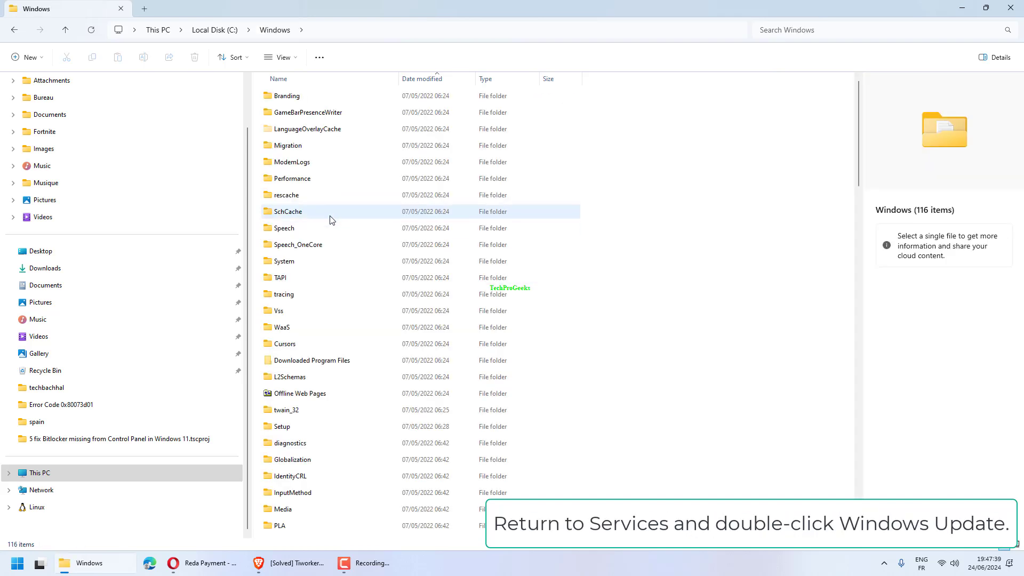
pyautogui.scroll(-15, 331, 220)
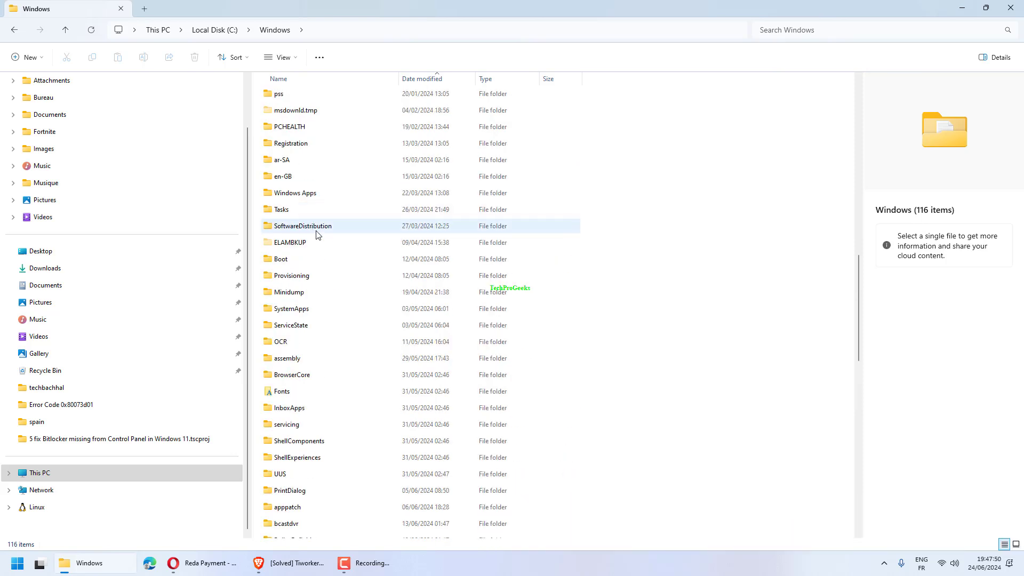
# Step: Rename the SoftwareDistribution folder to SoftwareDistribution.old, approving the administrator prompt
pyautogui.rightClick(318, 223)
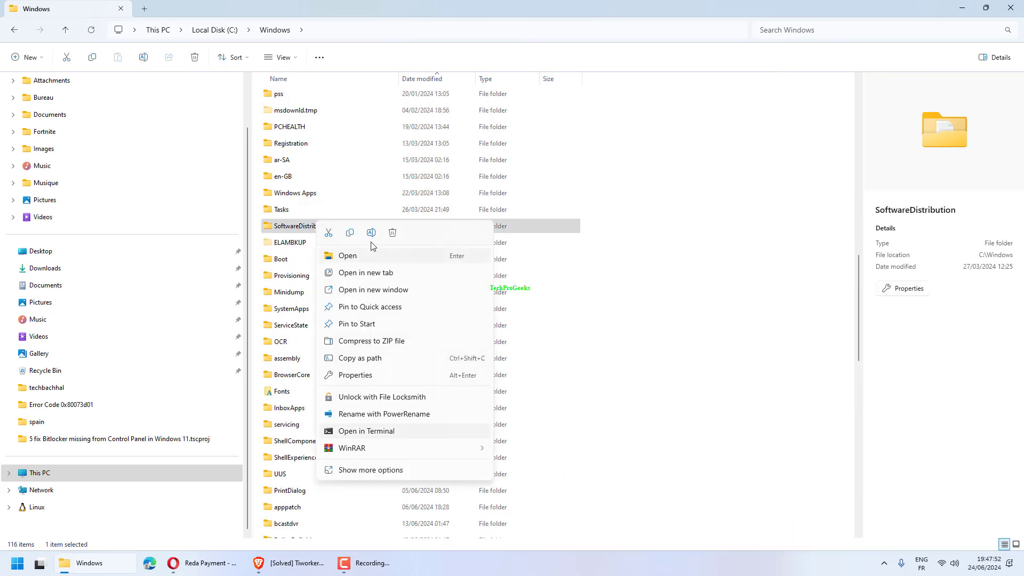
pyautogui.press('Escape')
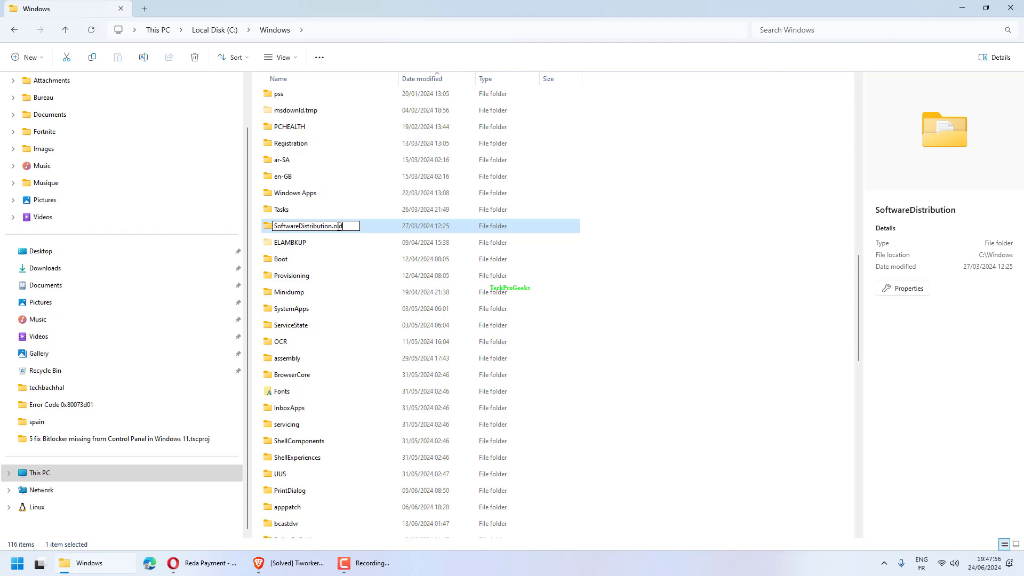
pyautogui.press('Return')
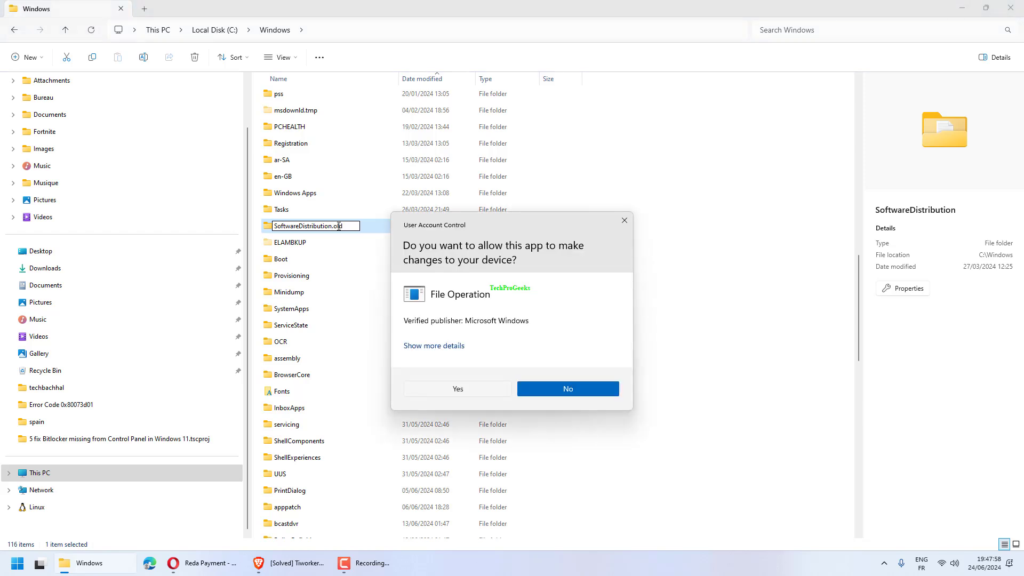
pyautogui.press('Escape')
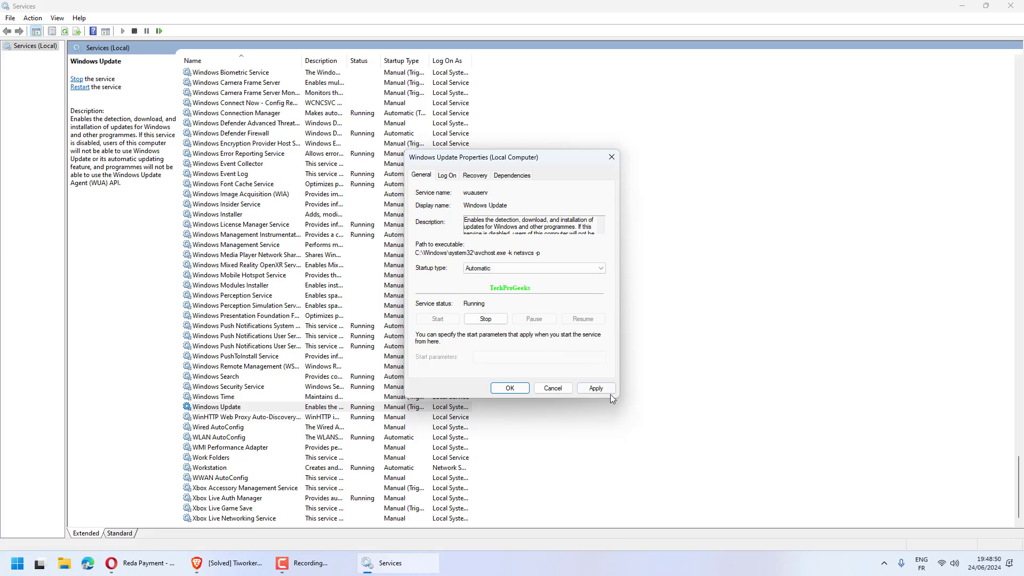
# Step: Apply Automatic startup for Windows Update, close its properties, and exit Services
pyautogui.click(597, 389)
pyautogui.click(509, 388)
pyautogui.click(1010, 6)
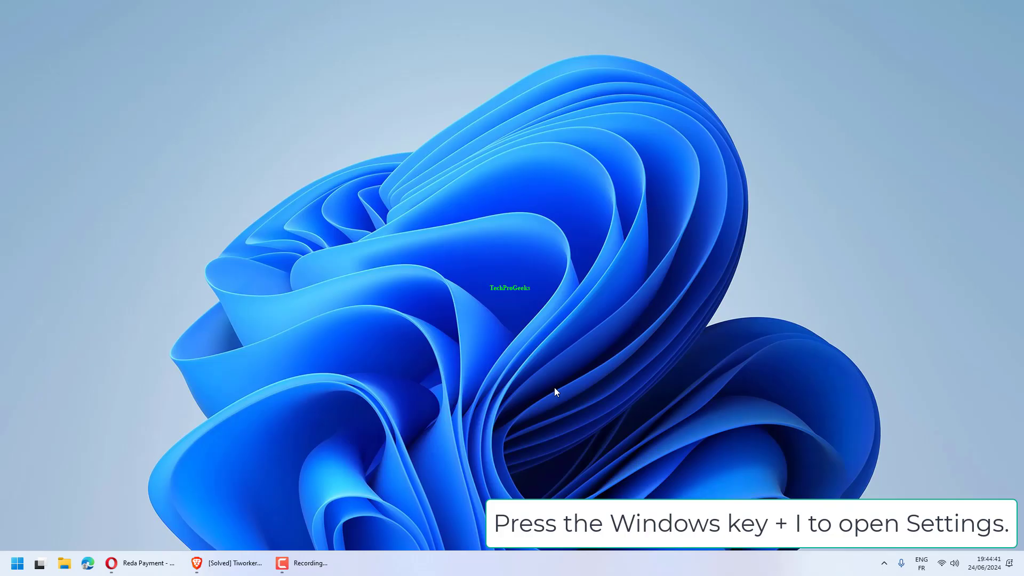
# Step: Open Settings with Win+I and go to the Windows Update page
pyautogui.press('super+i')
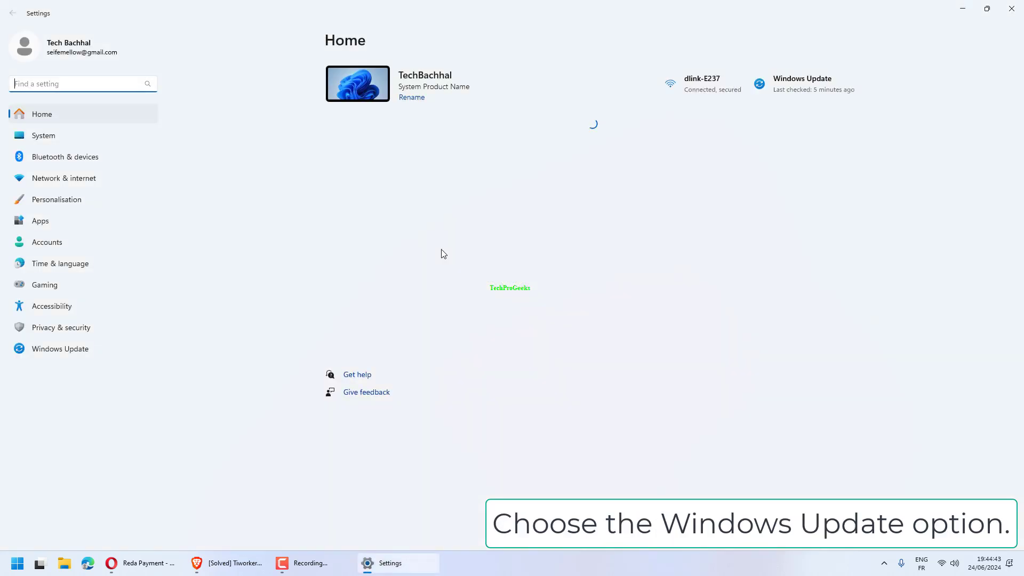
pyautogui.click(60, 353)
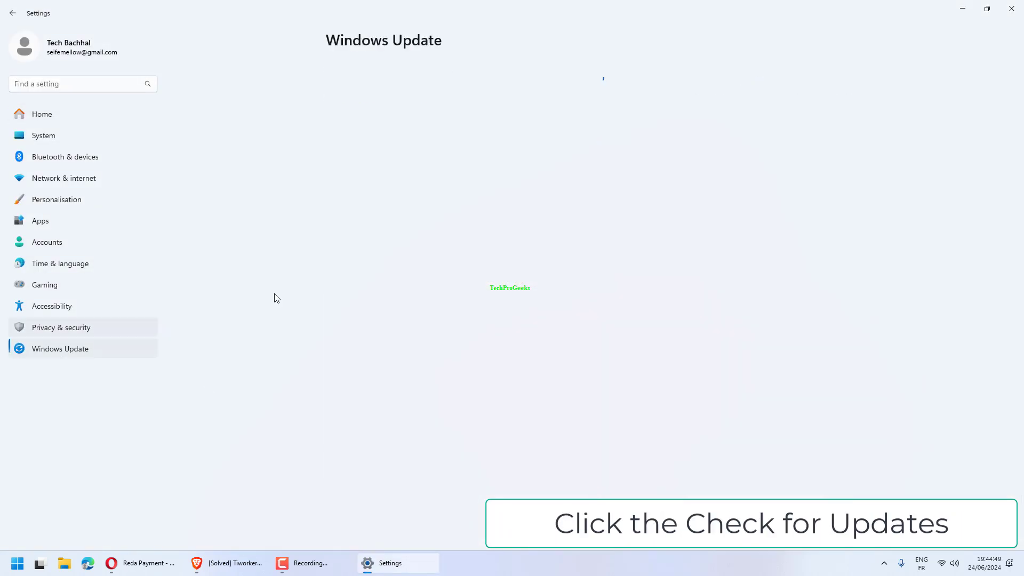